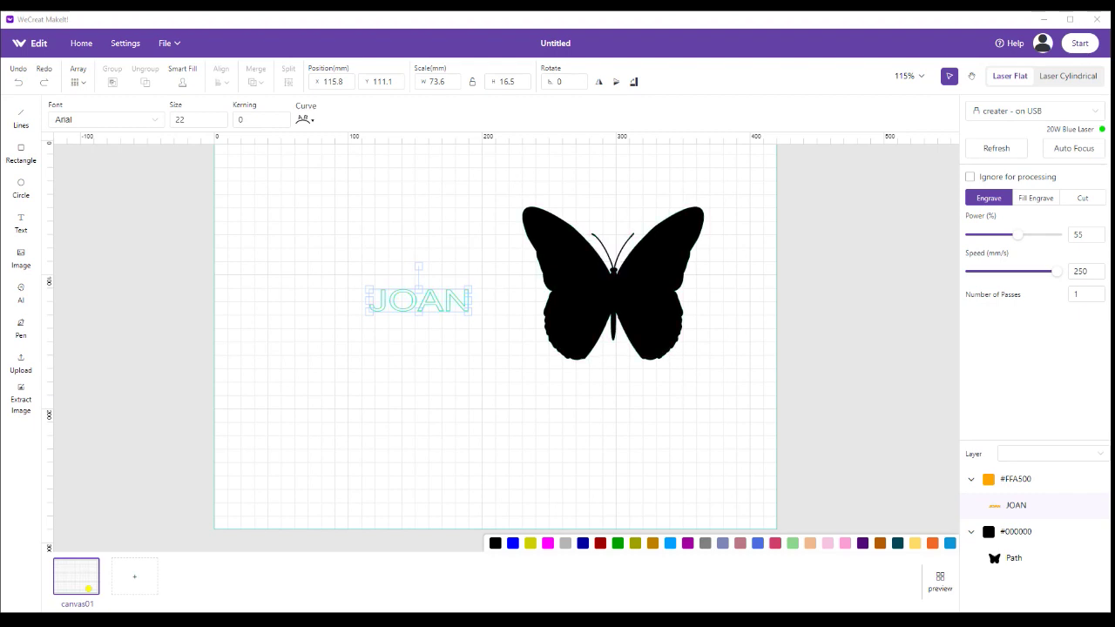
# Centre the orange JOAN text on the black butterfly, then marquee-select both elements
pyautogui.moveTo(418, 301); pyautogui.dragTo(600, 298)
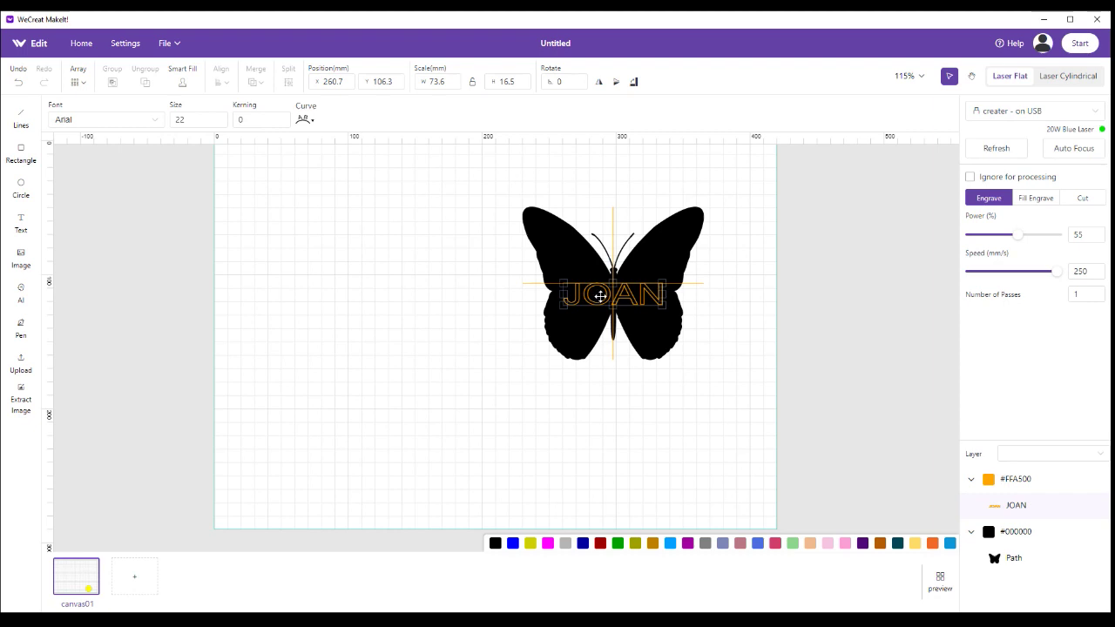
pyautogui.moveTo(600, 296); pyautogui.dragTo(600, 297)
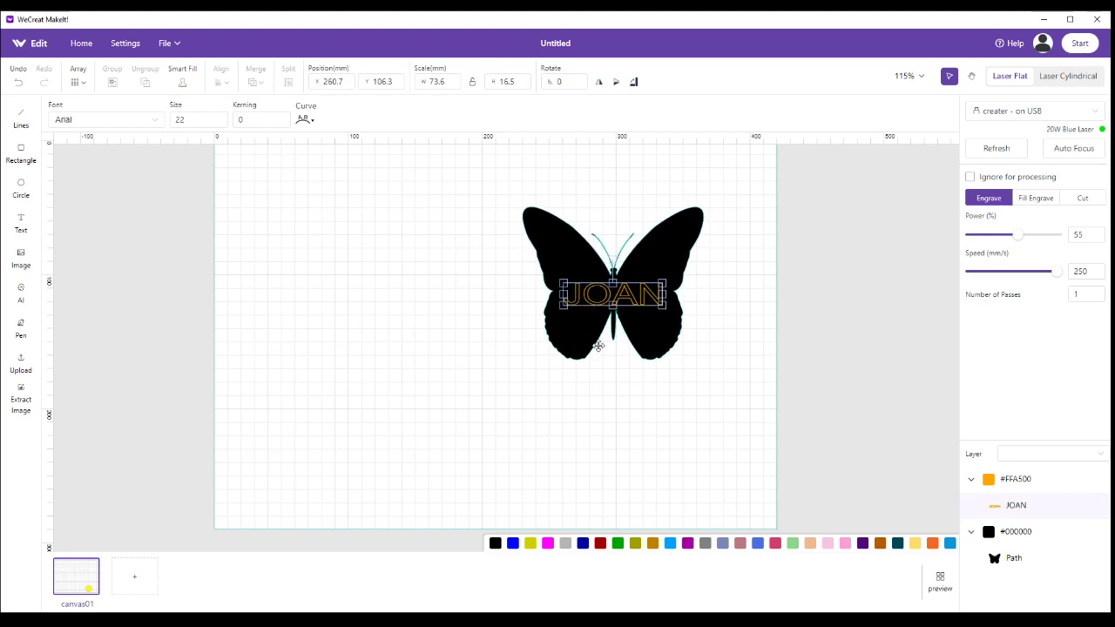
pyautogui.click(473, 369)
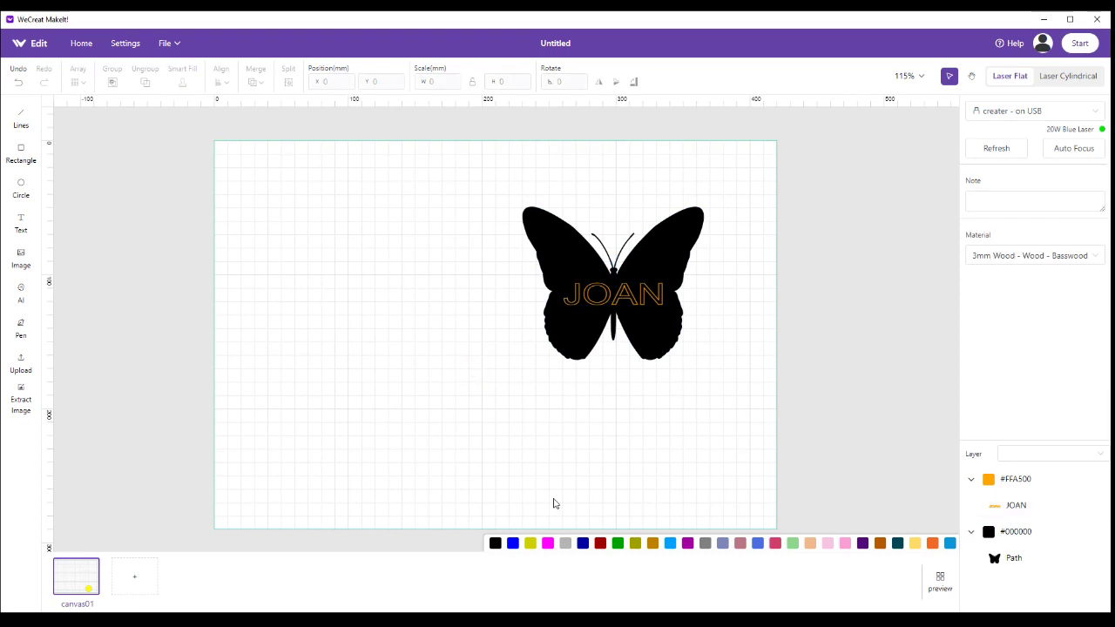
pyautogui.moveTo(473, 175); pyautogui.dragTo(739, 424)
# Subtract the JOAN text from the butterfly with Merge > Subtract
pyautogui.click(261, 82)
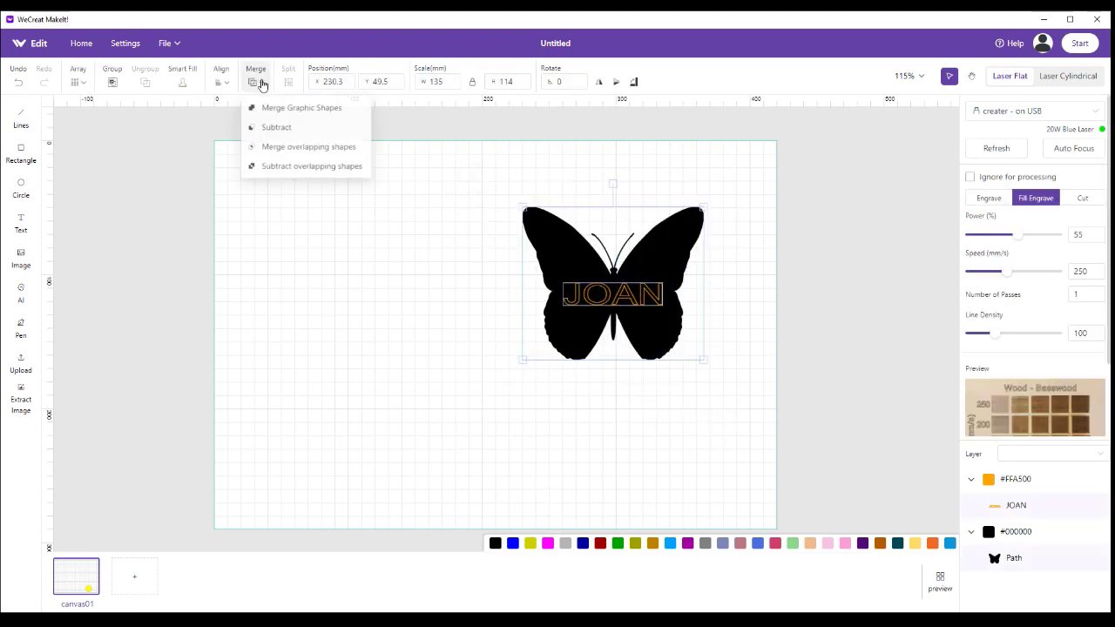
pyautogui.click(278, 130)
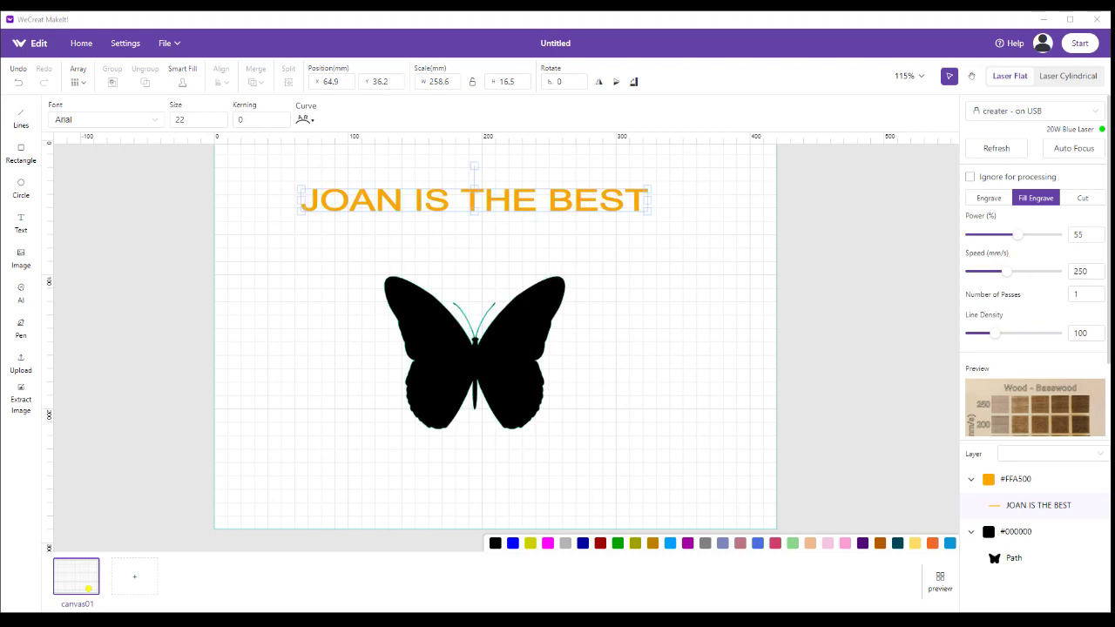
# Move the butterfly lower to Y 131.3 mm and select the JOAN IS THE BEST text
pyautogui.moveTo(513, 360); pyautogui.dragTo(519, 312)
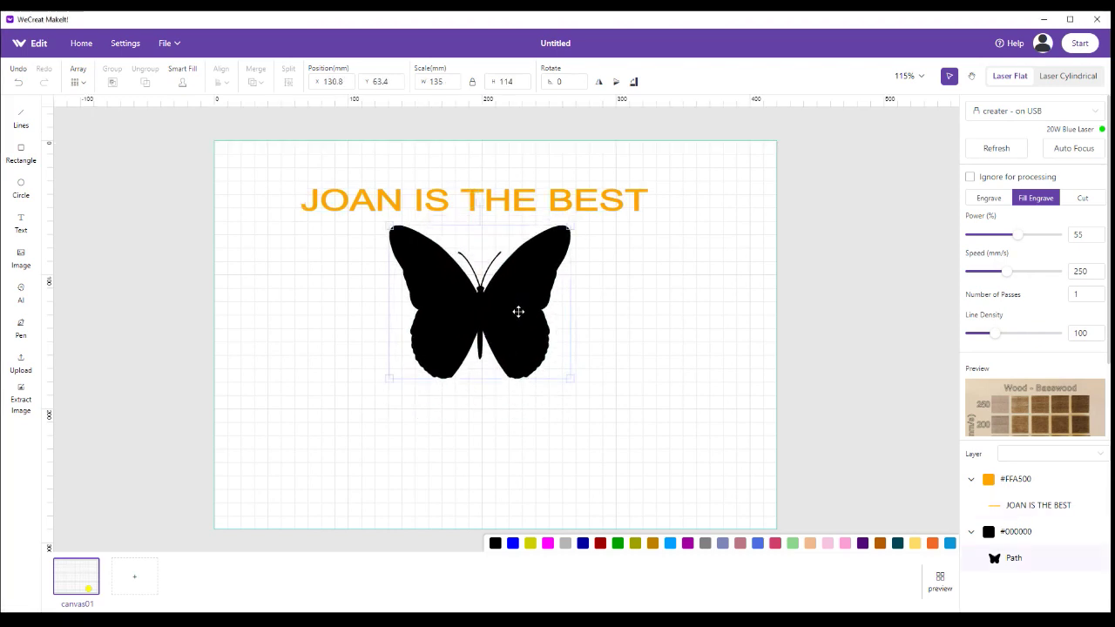
pyautogui.moveTo(511, 302); pyautogui.dragTo(510, 394)
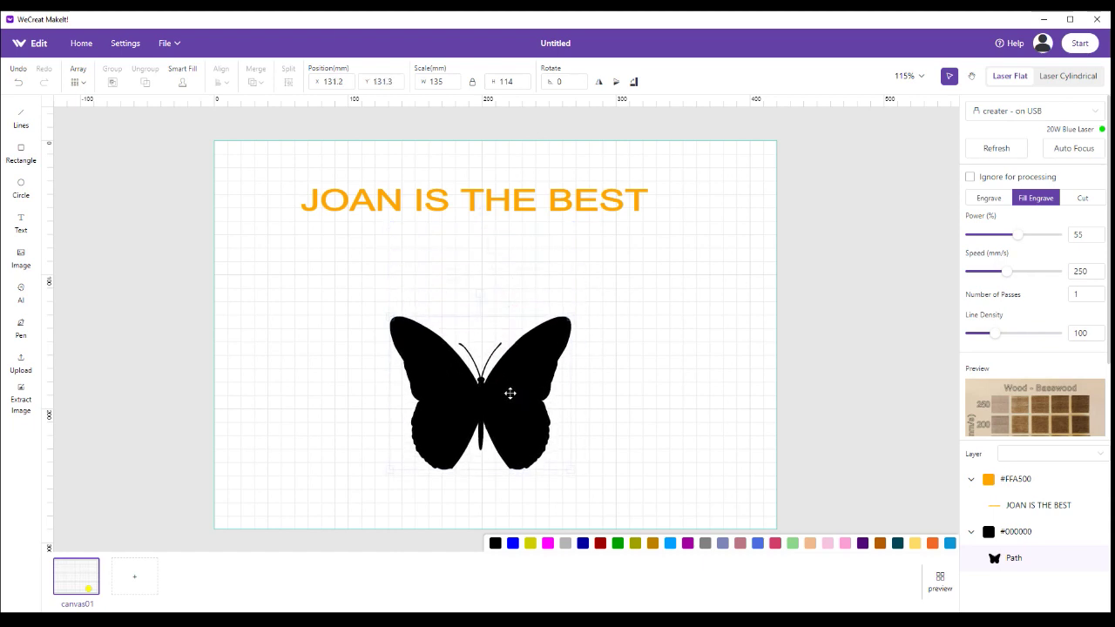
pyautogui.click(438, 200)
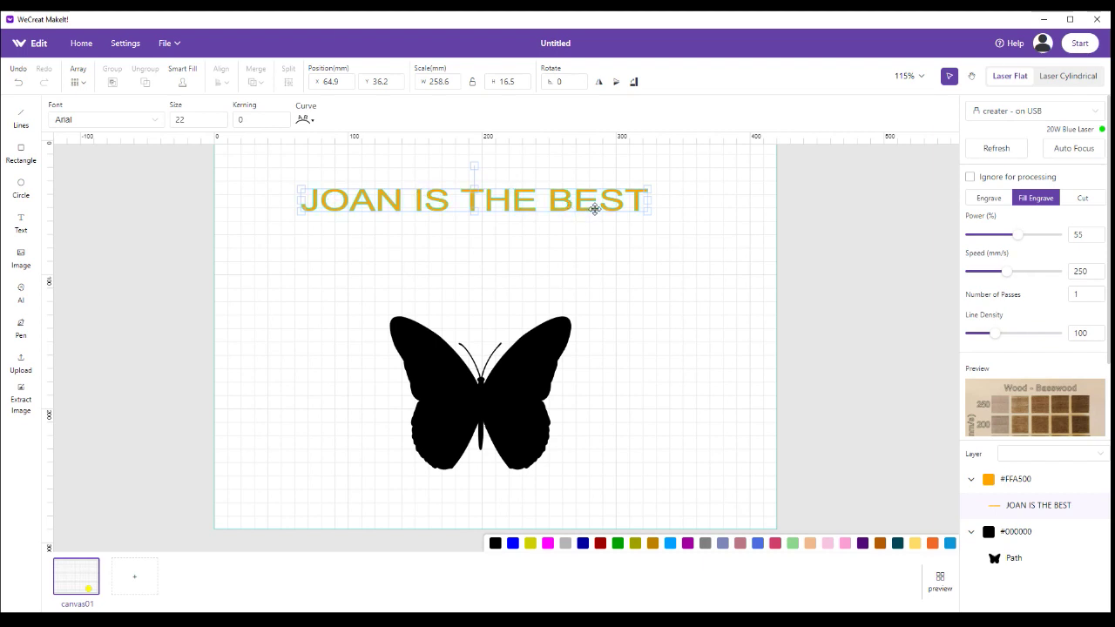
pyautogui.click(310, 121)
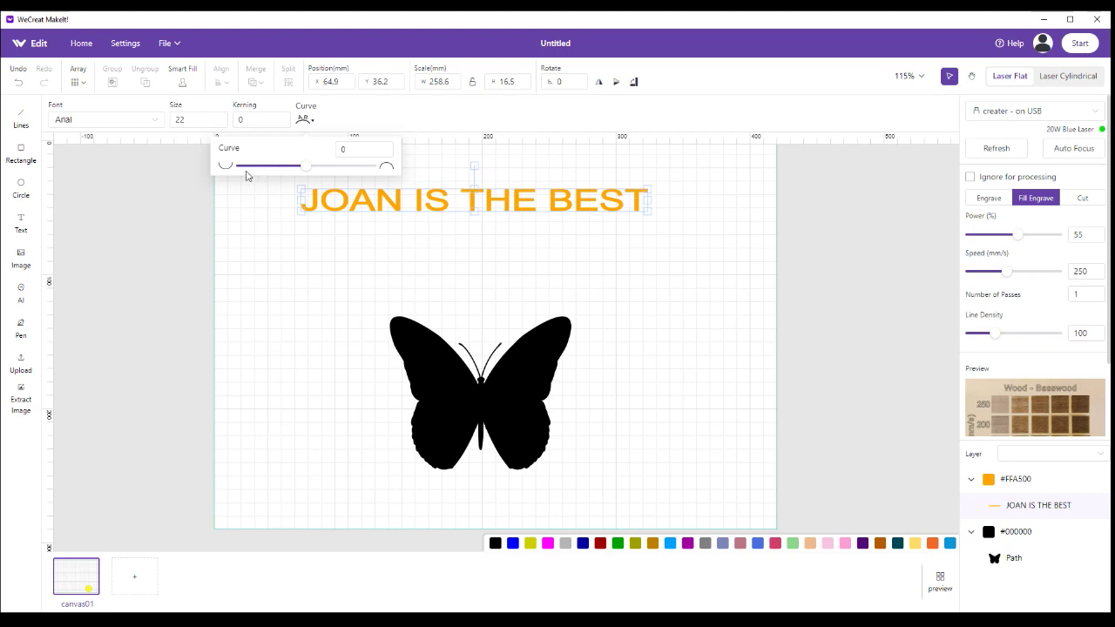
# Curve the JOAN IS THE BEST text into an arch and tuck the butterfly beneath it
pyautogui.moveTo(303, 172)
pyautogui.moveTo(307, 172); pyautogui.dragTo(361, 185)
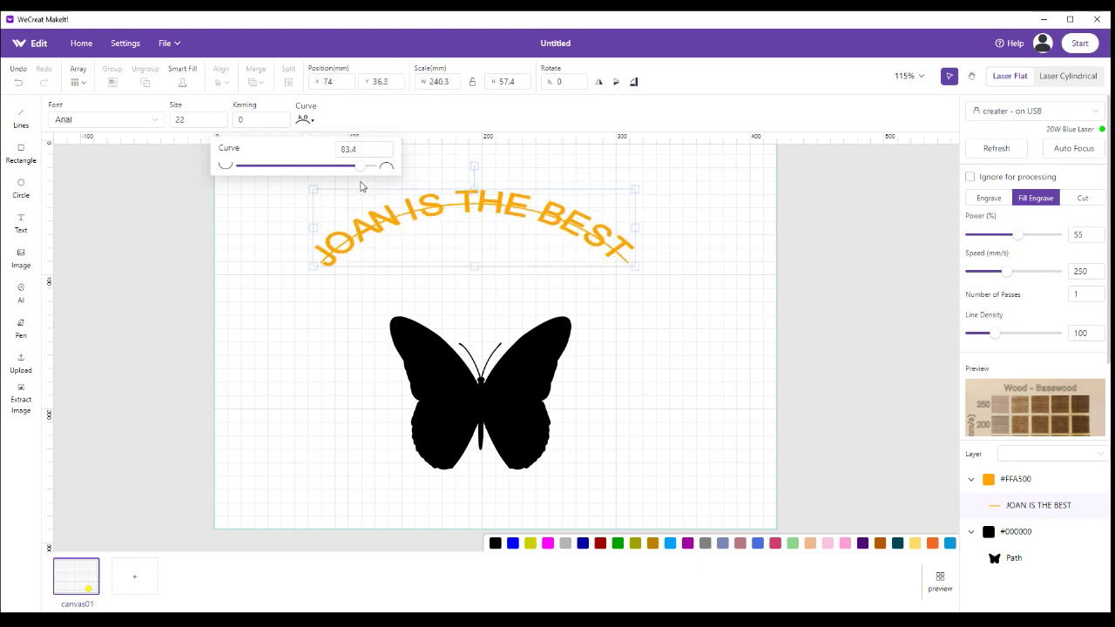
pyautogui.click(437, 345)
pyautogui.moveTo(439, 335); pyautogui.dragTo(431, 271)
pyautogui.click(601, 332)
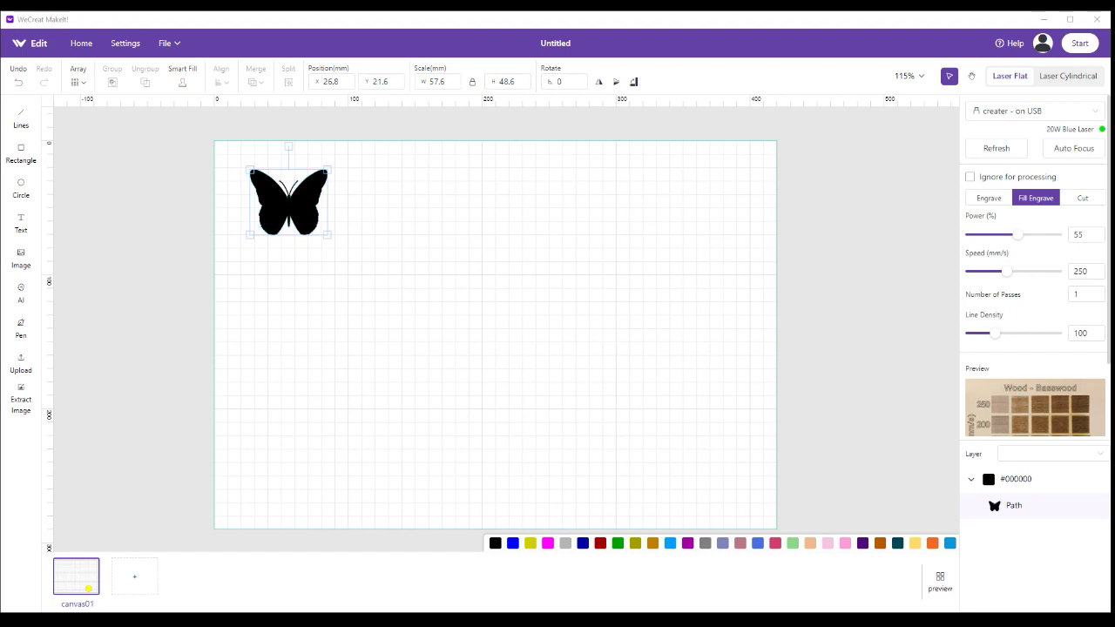
# Place the butterfly at X 26.3, Y 22.5 mm and bring up the Array options
pyautogui.moveTo(302, 201)
pyautogui.mouseDown()
pyautogui.moveTo(366, 217)
pyautogui.moveTo(301, 202)
pyautogui.mouseUp()
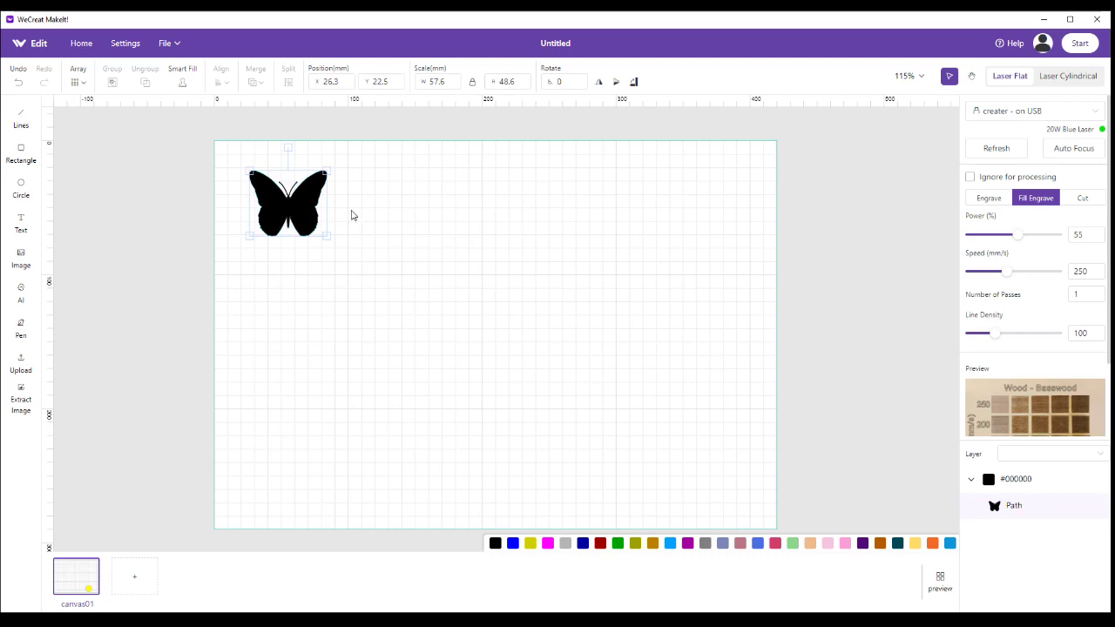
pyautogui.click(80, 82)
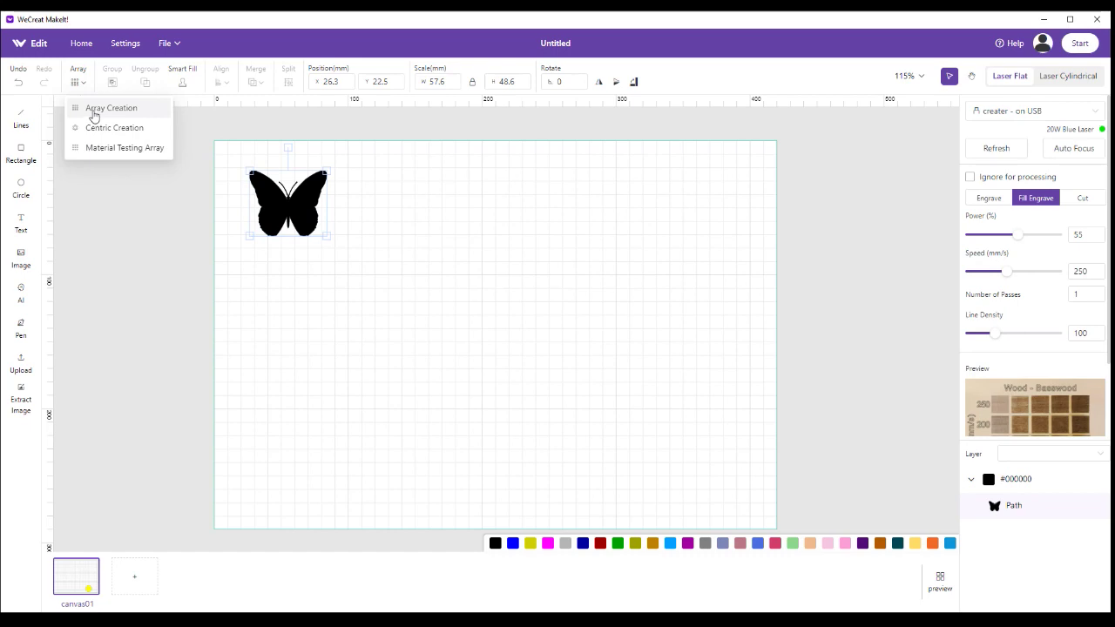
# Create a 6-column by 5-row butterfly array with 1 mm spacing
pyautogui.click(94, 111)
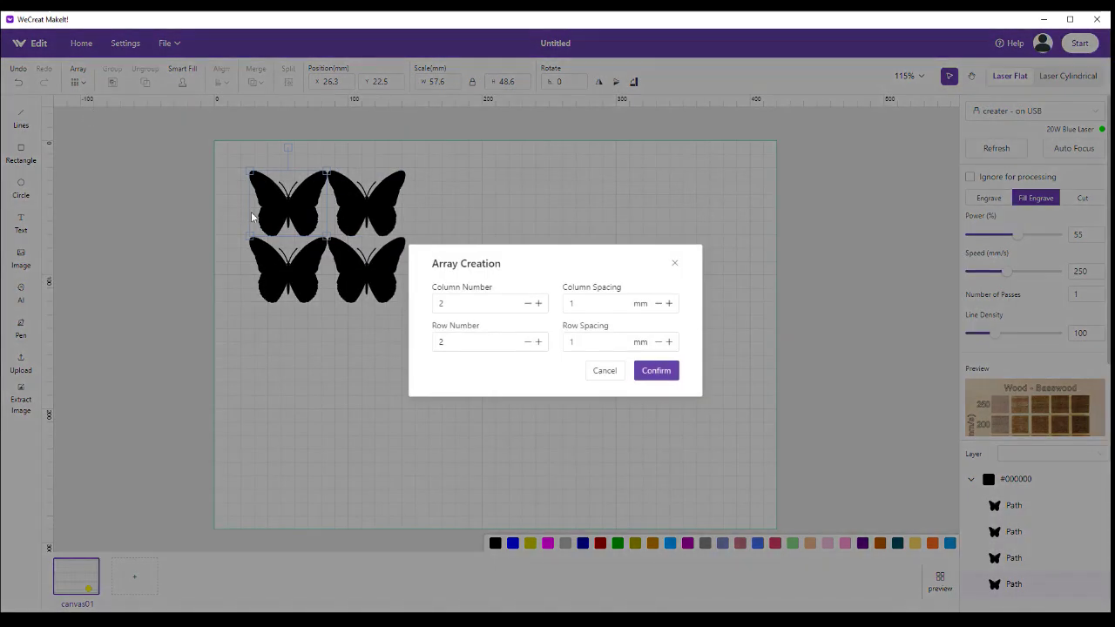
pyautogui.click(564, 303)
pyautogui.click(538, 305)
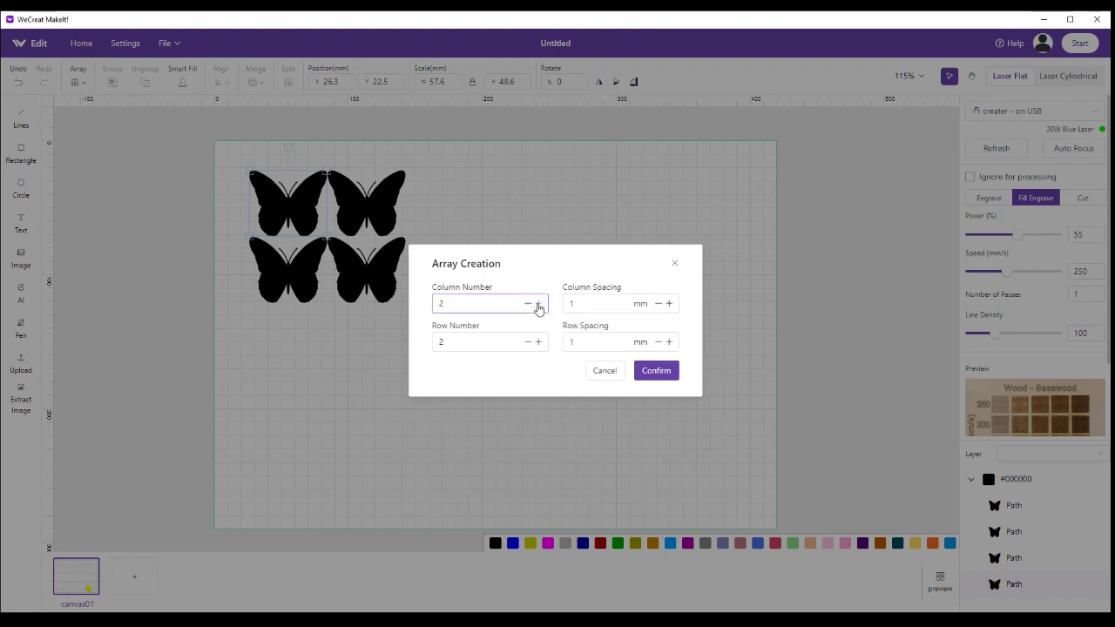
pyautogui.click(539, 305)
pyautogui.click(539, 304)
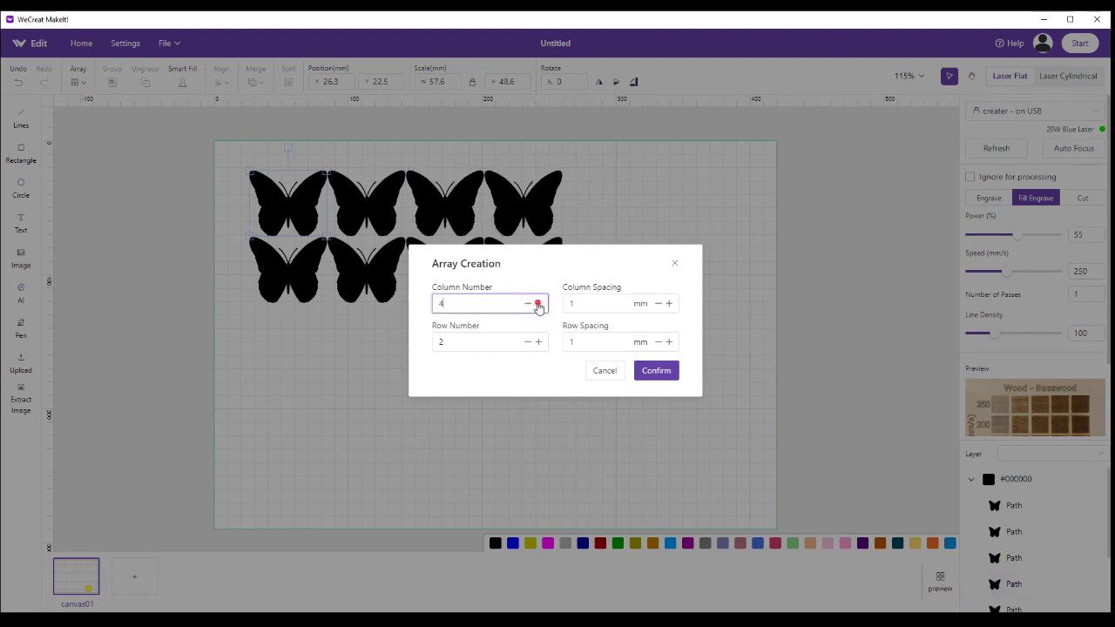
pyautogui.click(539, 304)
pyautogui.click(538, 304)
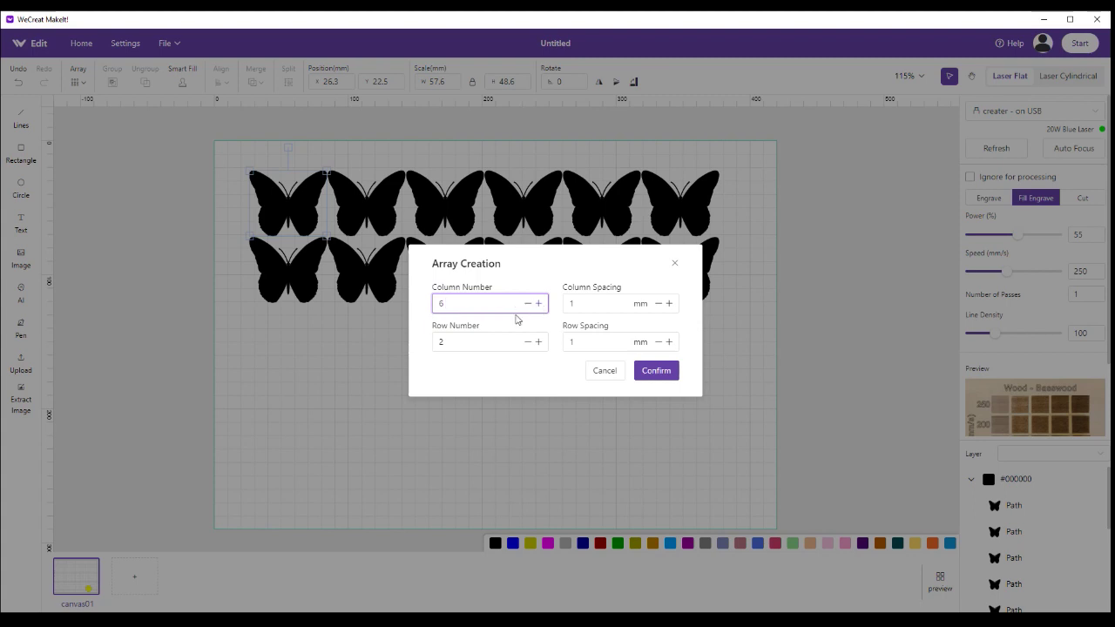
pyautogui.click(538, 343)
pyautogui.click(539, 342)
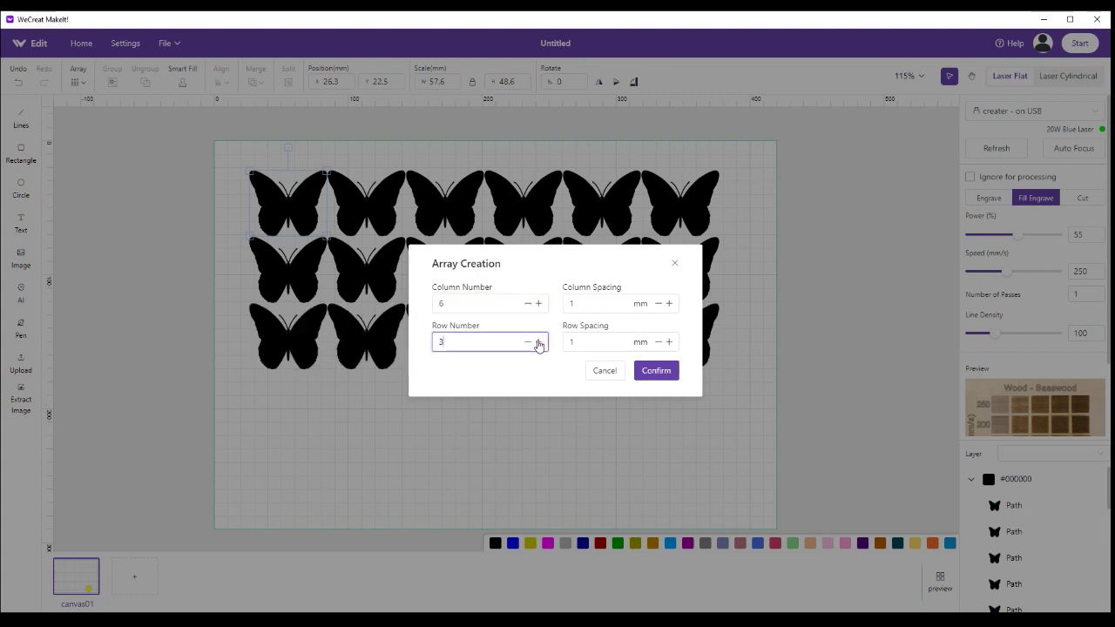
pyautogui.click(539, 342)
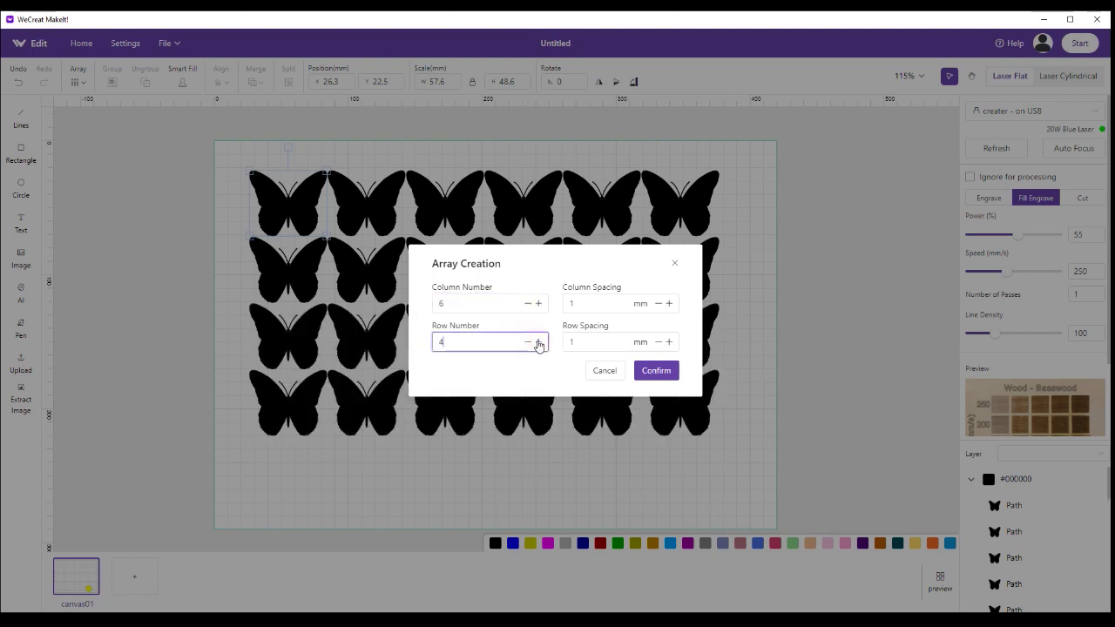
pyautogui.click(539, 343)
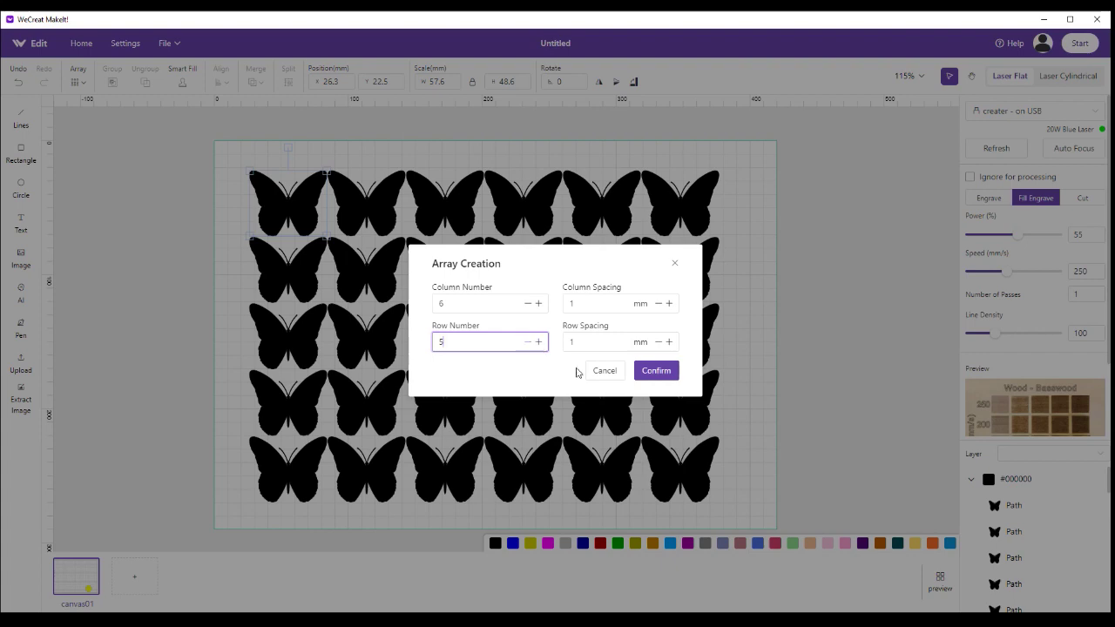
pyautogui.click(657, 374)
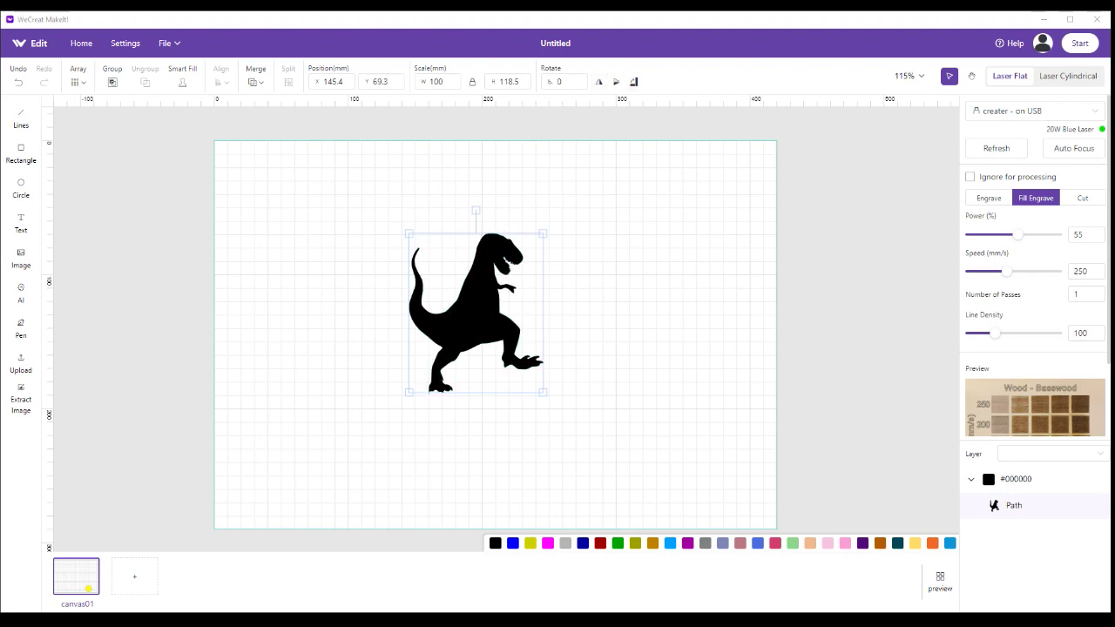
# Flip the 100 × 118.5 mm T-rex horizontally so it faces left
pyautogui.click(598, 82)
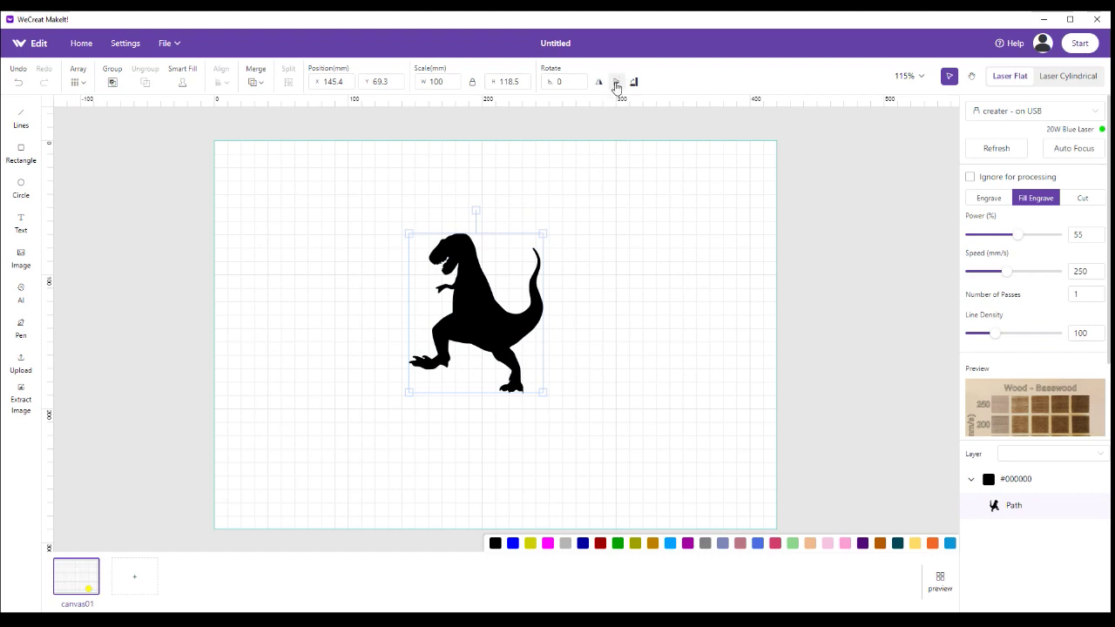
# Flip the T-rex vertically, rotate it 90° twice, then enter a 90° rotation angle
pyautogui.click(616, 83)
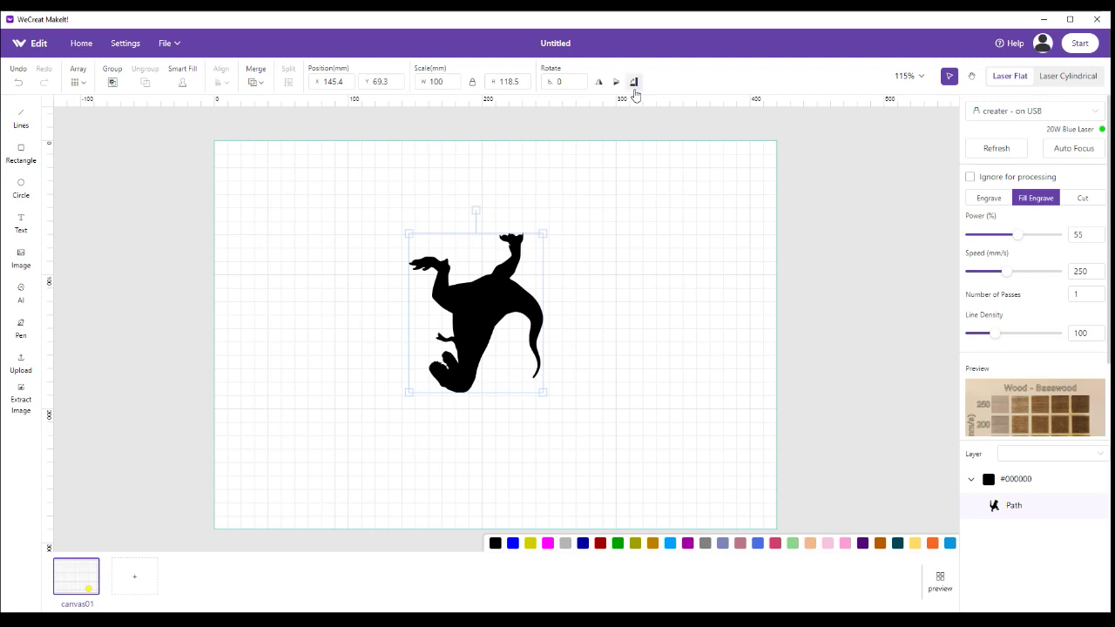
pyautogui.click(635, 84)
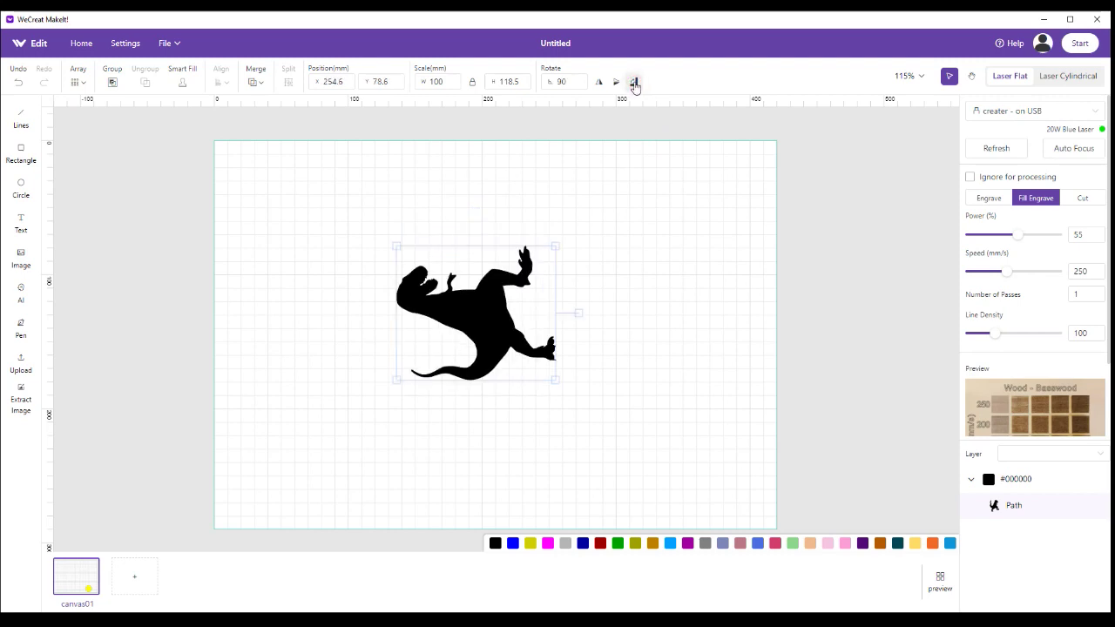
pyautogui.click(635, 84)
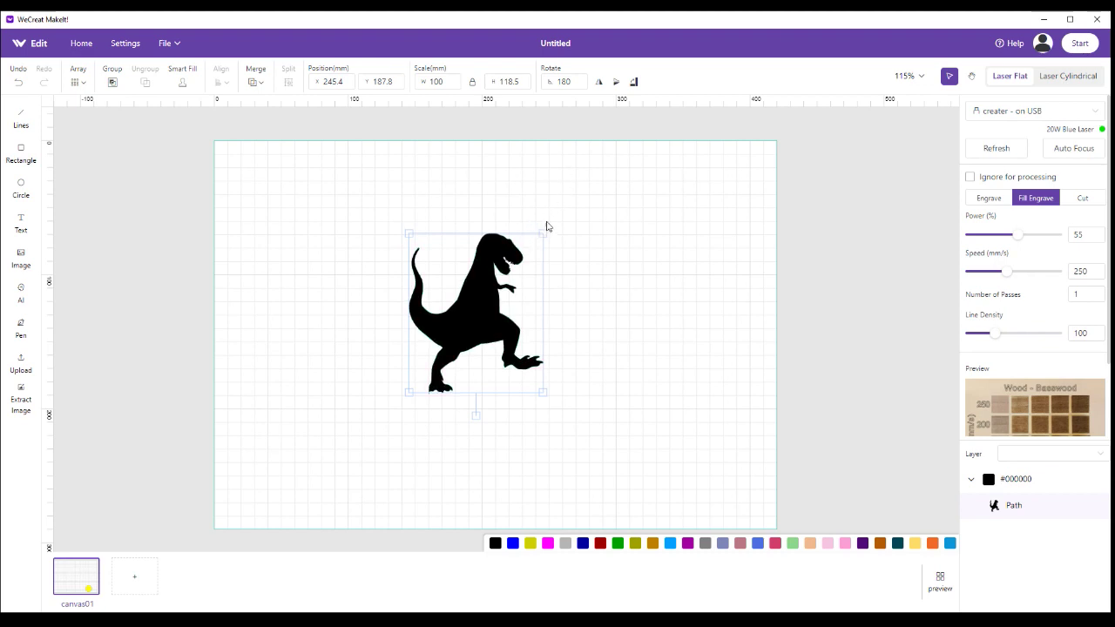
pyautogui.click(556, 80)
pyautogui.write('90')
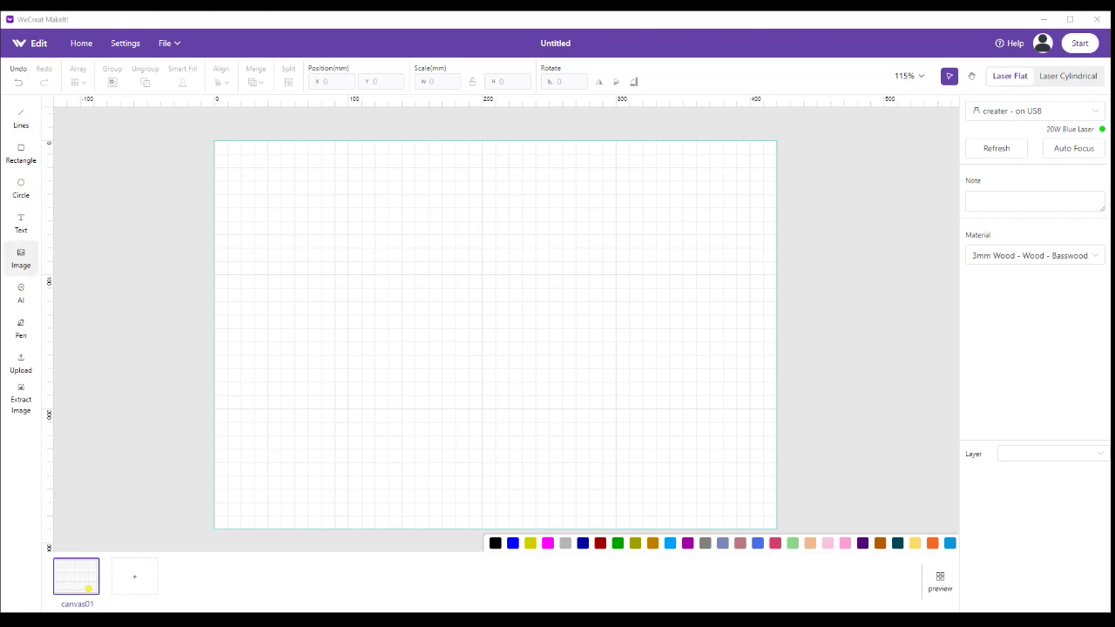
# Launch the AI-Generated Content window and delete the old panda prompt text
pyautogui.click(21, 293)
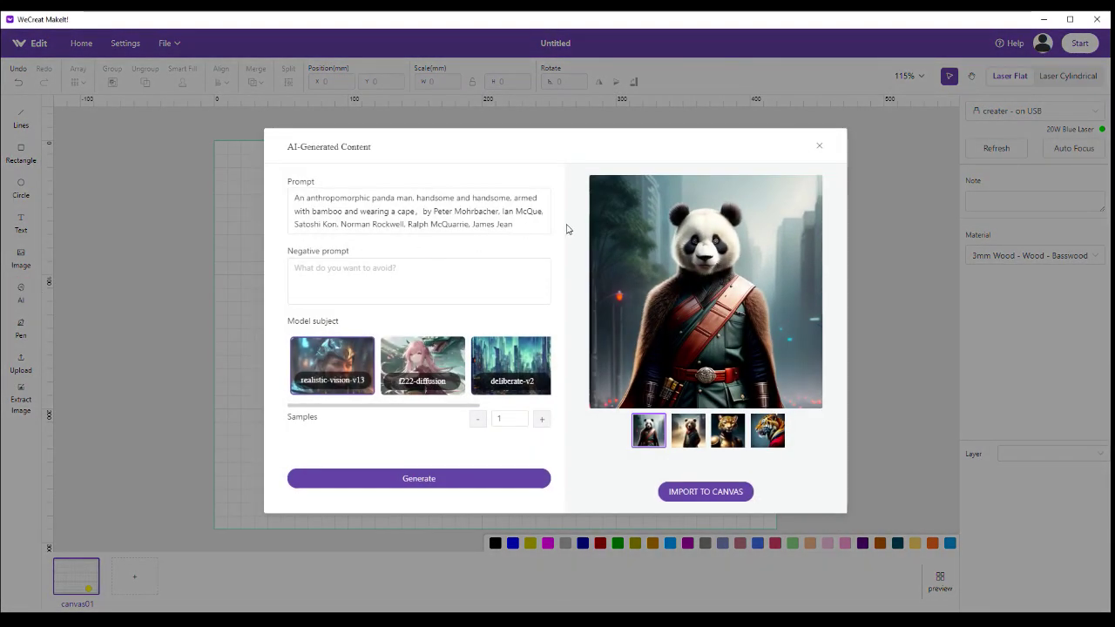
pyautogui.click(530, 222)
pyautogui.moveTo(528, 224); pyautogui.dragTo(208, 181)
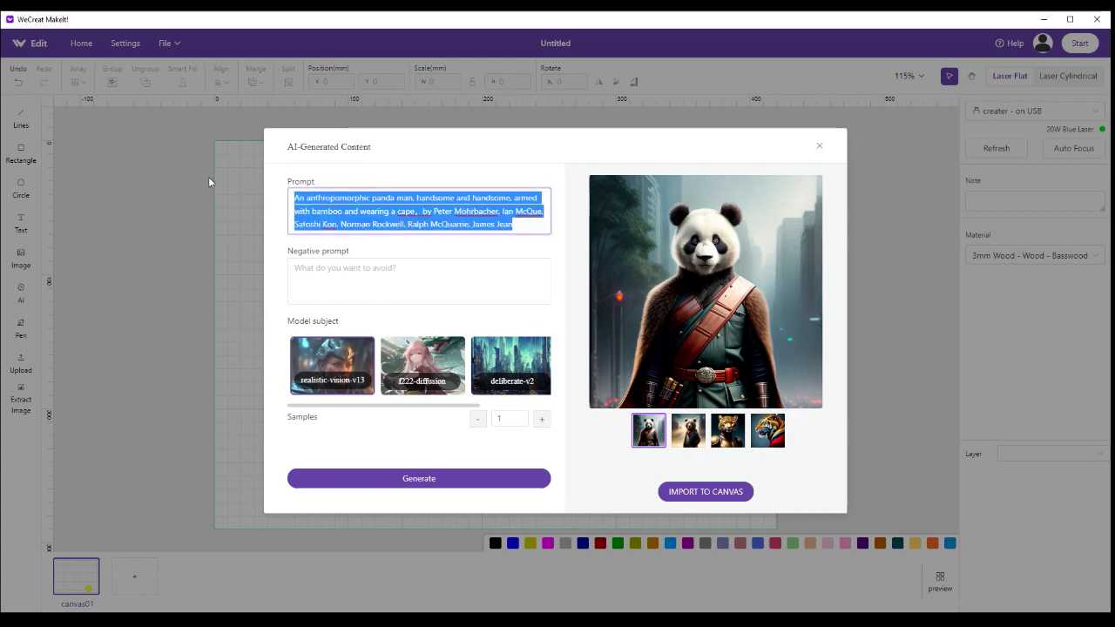
pyautogui.press('BackSpace')
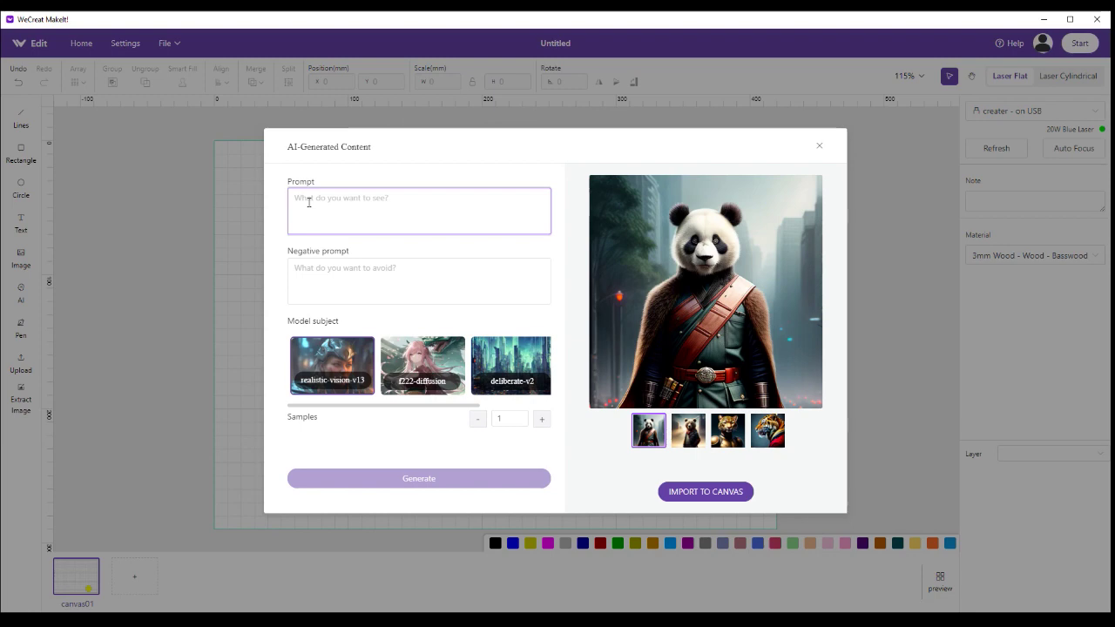
# Enter the prompt 'GRIANT SPIDER EATING A CAR' and raise Samples to 4
pyautogui.write('GRIAN')
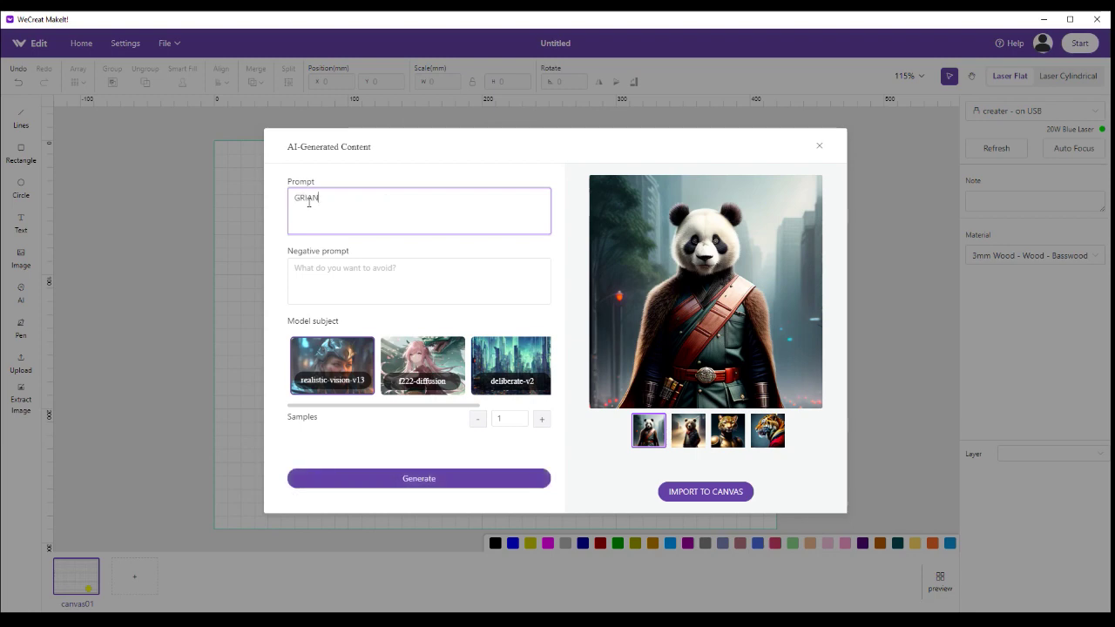
pyautogui.write('T SPIDER EATING A CAR')
pyautogui.click(542, 422)
pyautogui.click(542, 422)
pyautogui.click(542, 422)
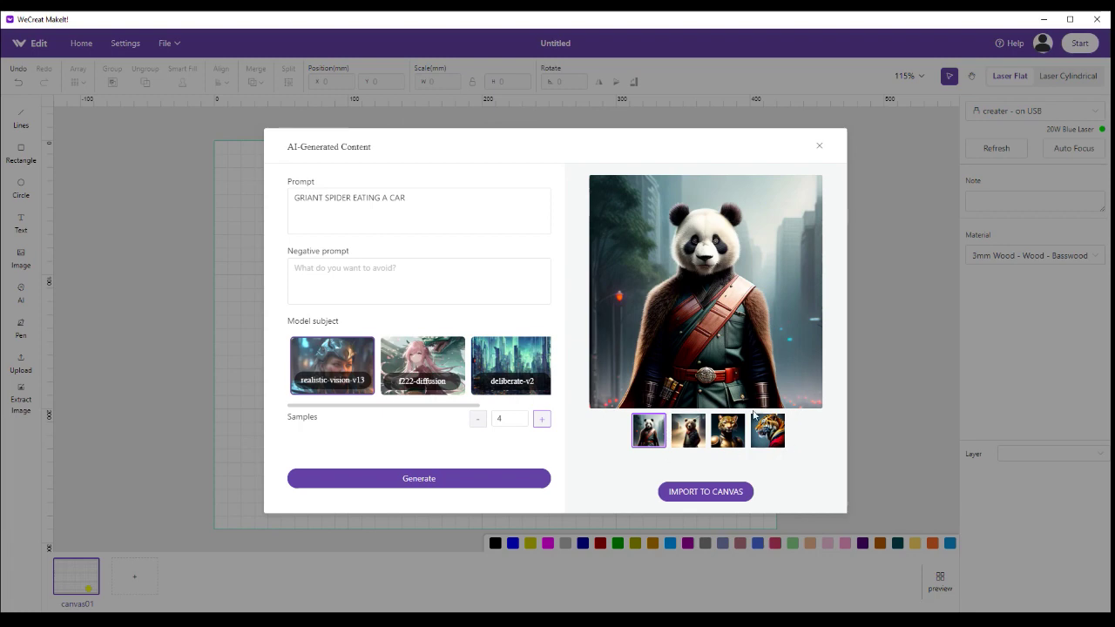
pyautogui.click(313, 270)
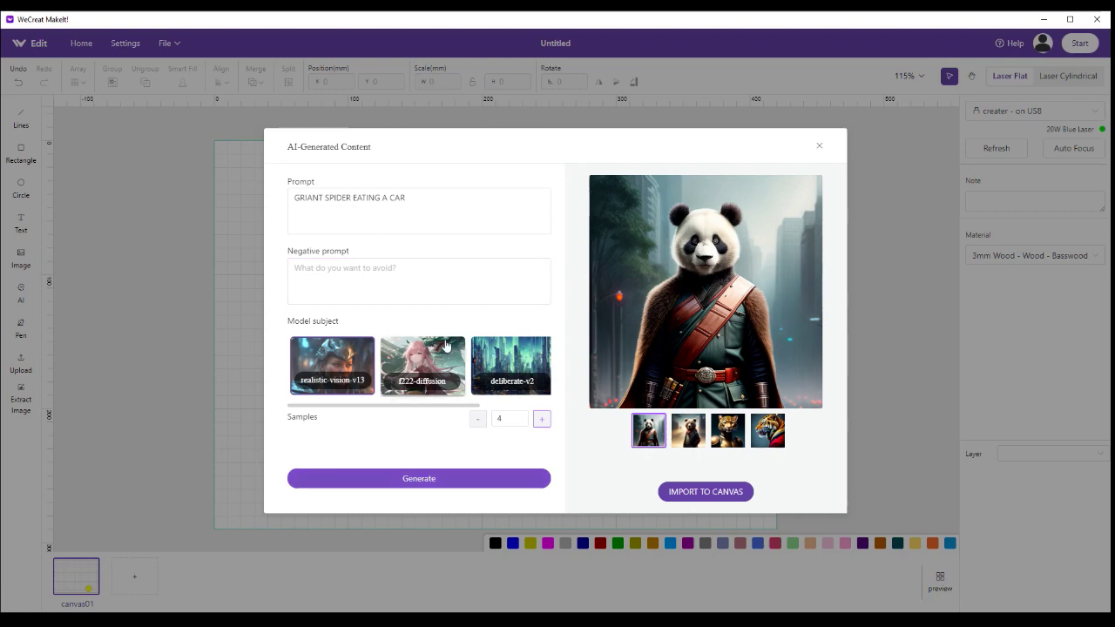
# Generate four spider-on-car images, compare them, and choose the third, with the spider atop an old car
pyautogui.click(402, 481)
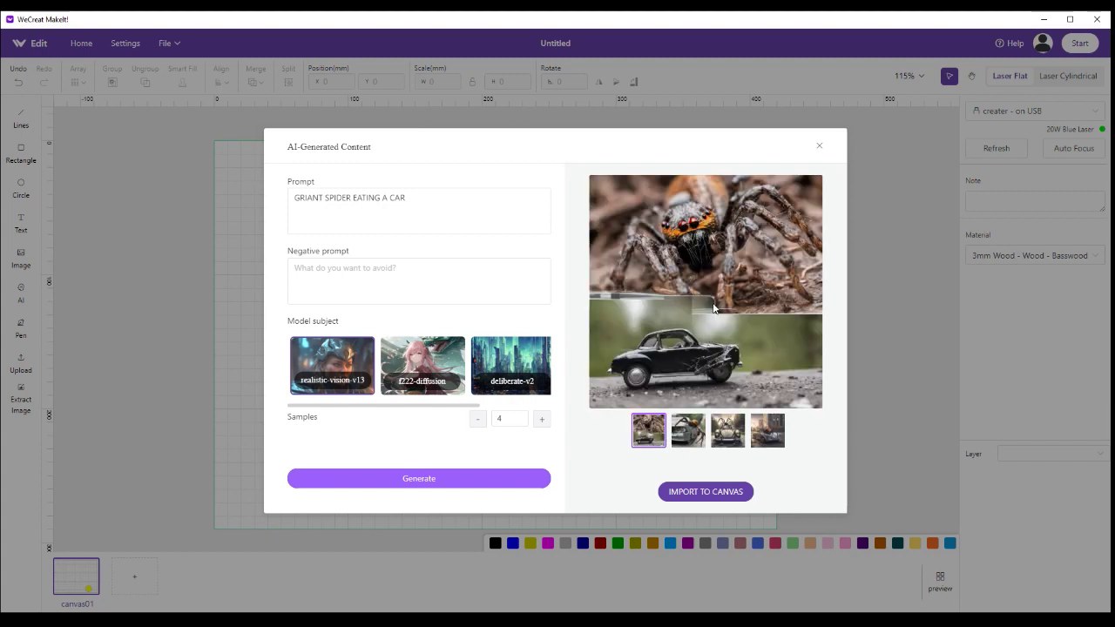
pyautogui.click(690, 433)
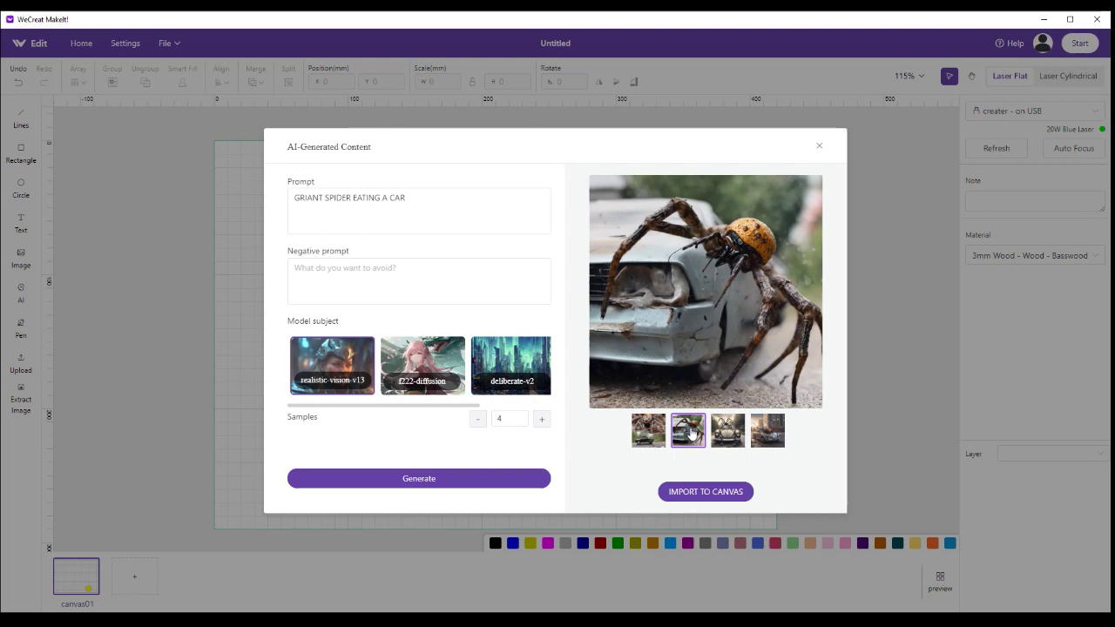
pyautogui.click(720, 436)
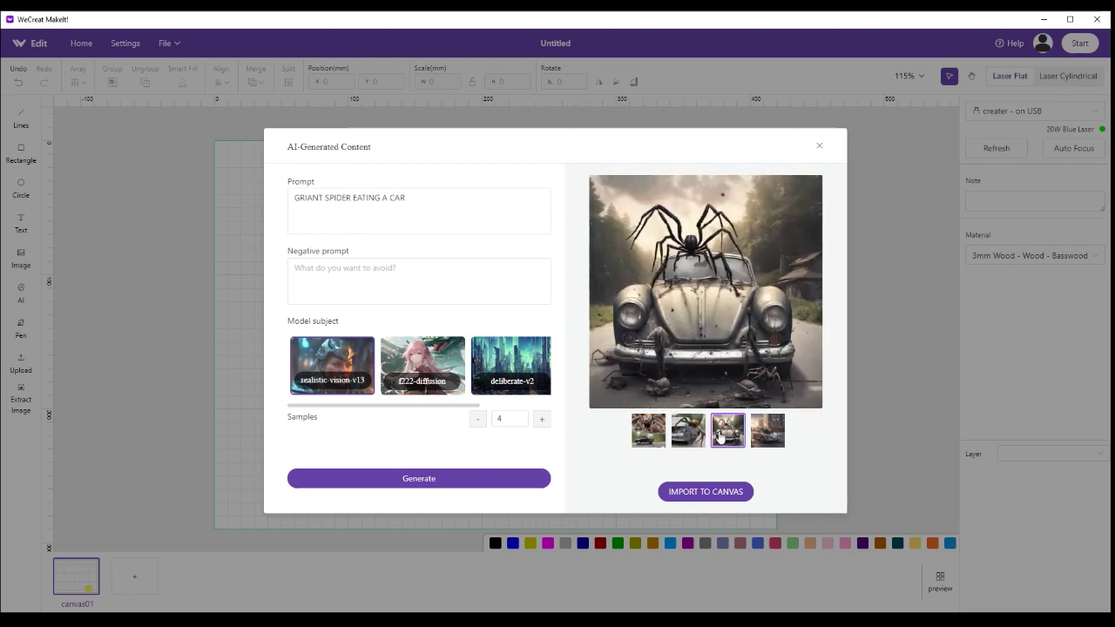
pyautogui.click(772, 436)
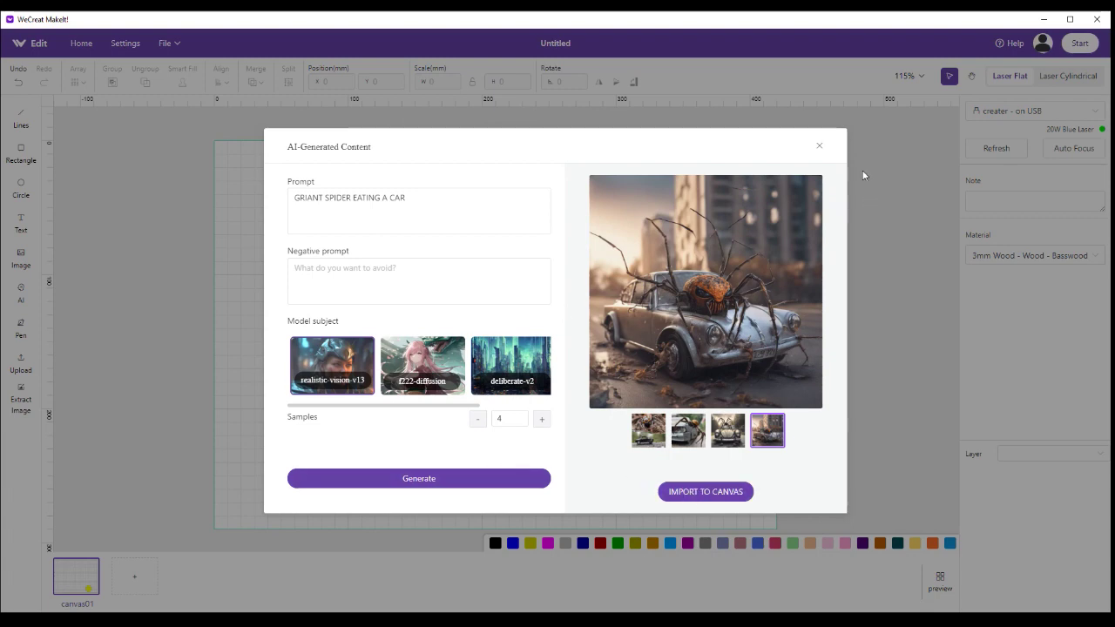
pyautogui.click(695, 435)
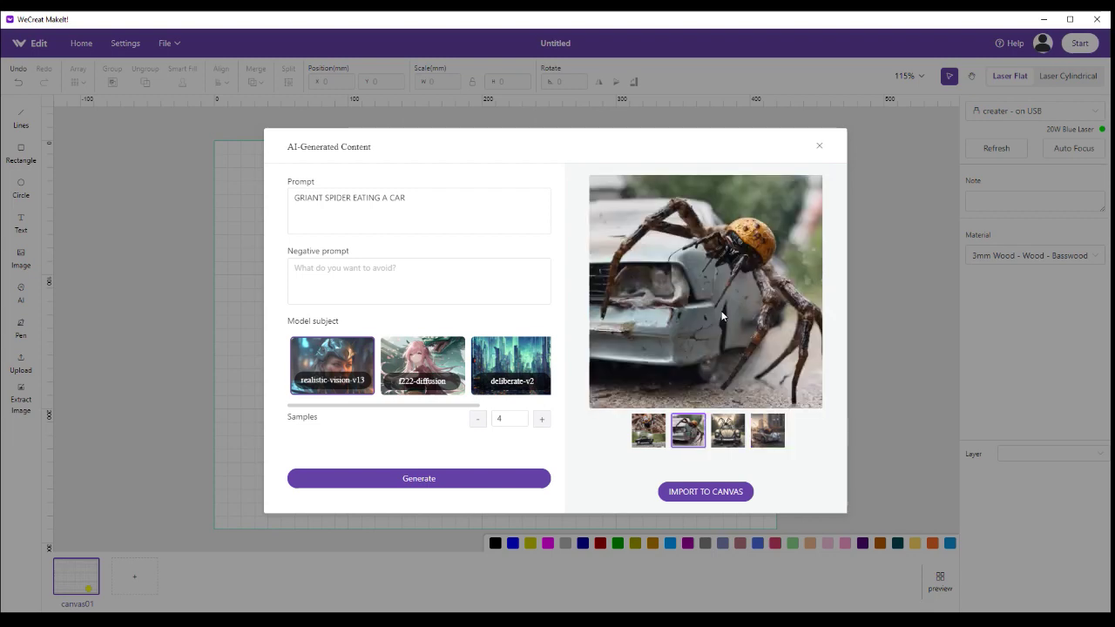
pyautogui.click(725, 430)
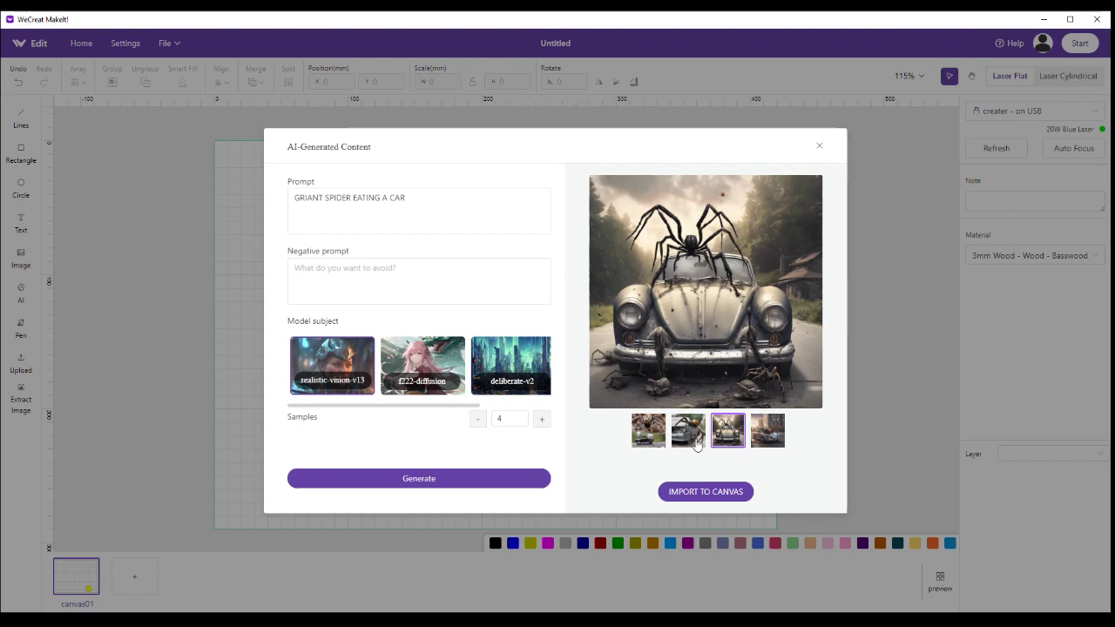
# Import the chosen image, resize it to 115.3 × 115.3 mm and centre it on the board
pyautogui.click(699, 493)
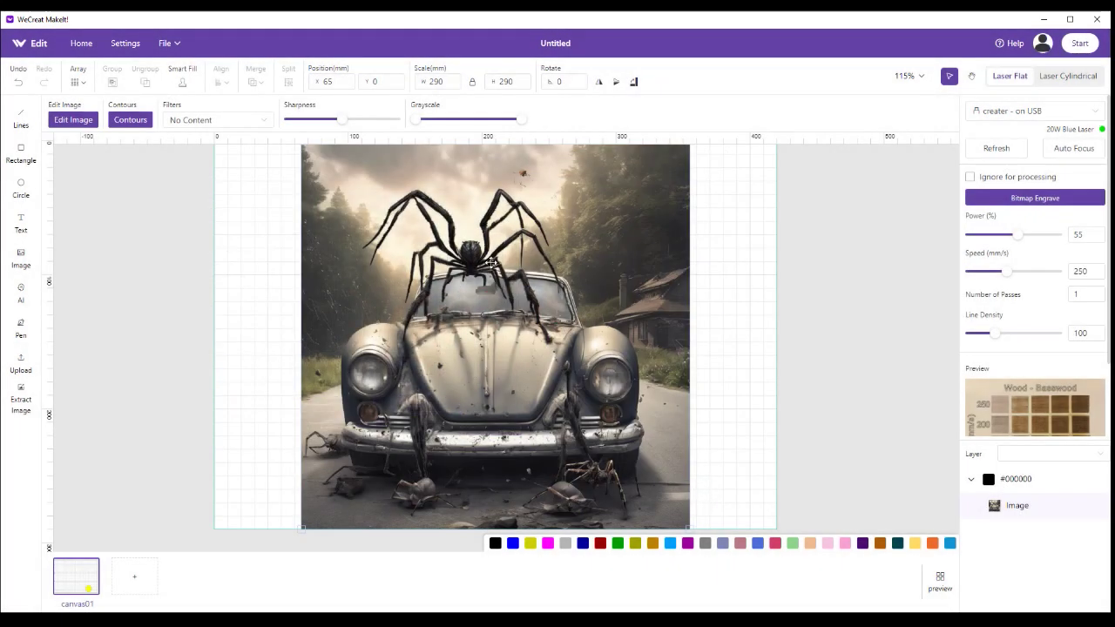
pyautogui.moveTo(307, 150); pyautogui.dragTo(570, 438)
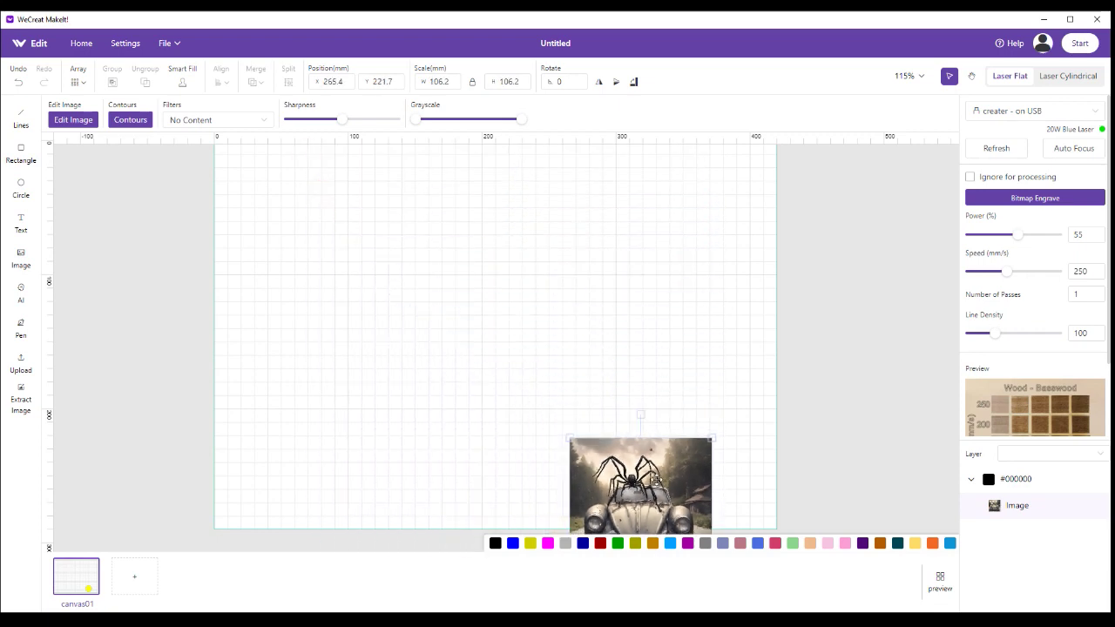
pyautogui.moveTo(640, 463); pyautogui.dragTo(451, 228)
pyautogui.moveTo(383, 202)
pyautogui.mouseDown()
pyautogui.moveTo(398, 226)
pyautogui.moveTo(370, 189)
pyautogui.mouseUp()
pyautogui.moveTo(452, 274); pyautogui.dragTo(501, 307)
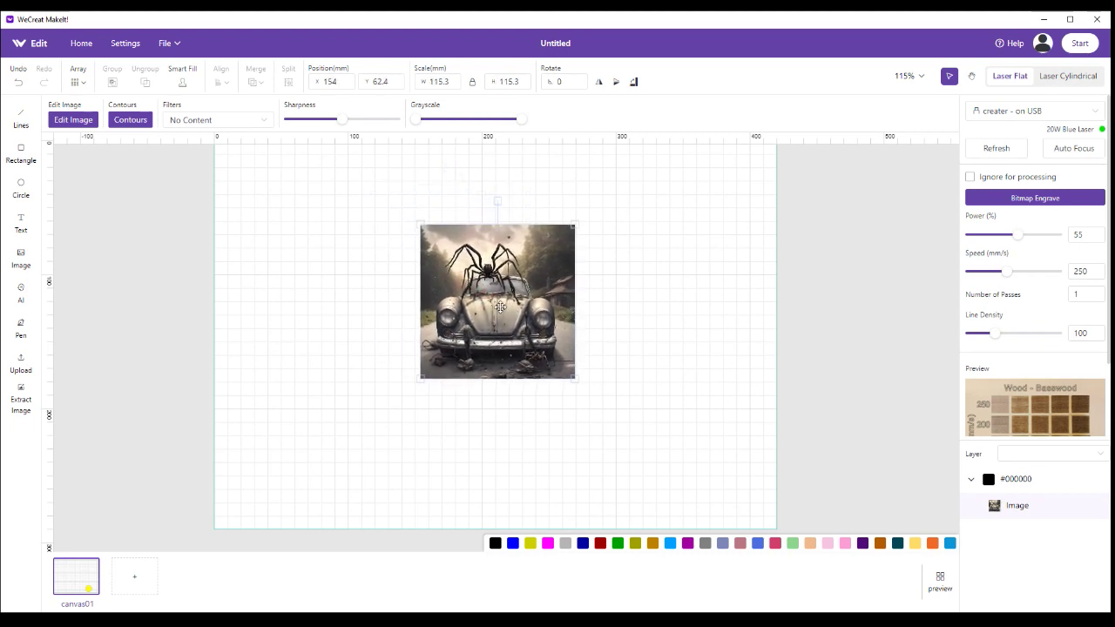